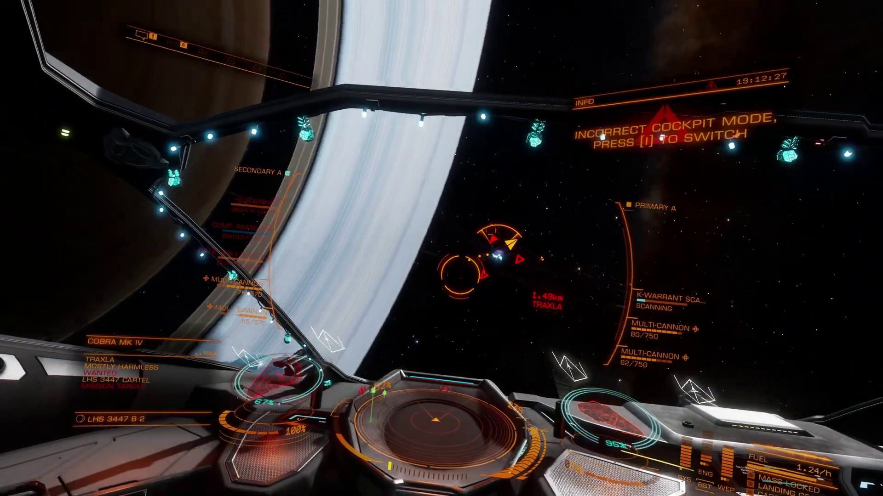
In Elite Dangerous, switch to the external camera with labels hidden, then return to the cockpit
key("ctrl+alt+space")
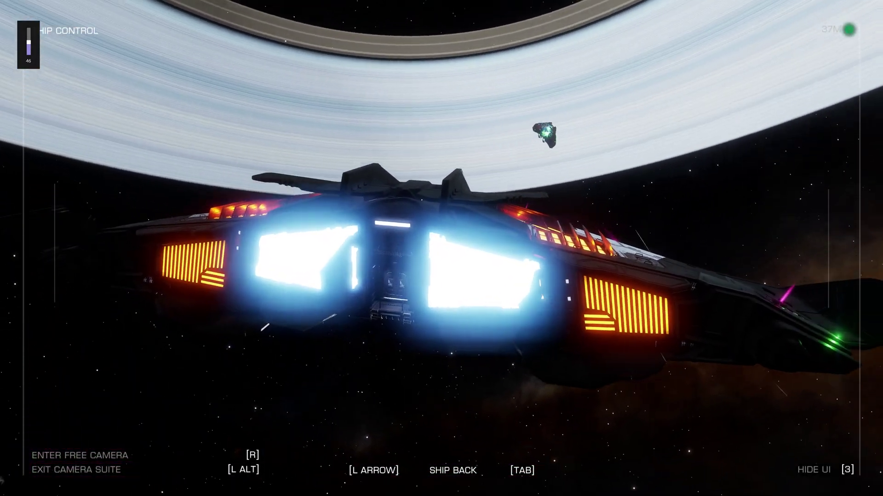
key("3")
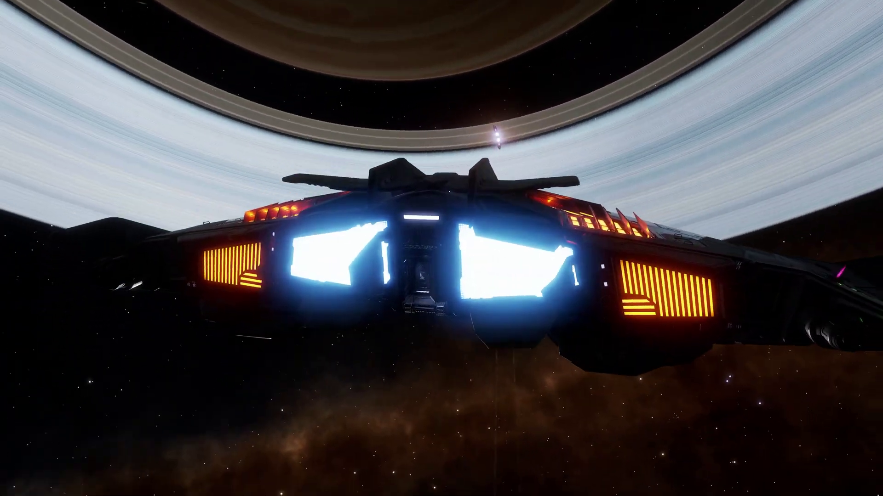
key("ctrl+alt+space")
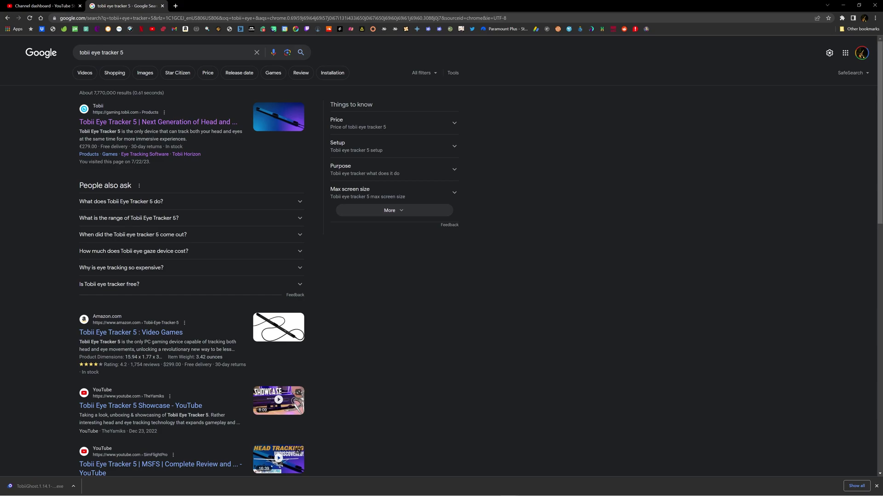
Open the Tobii Eye Tracker 5 eye-tracking downloads, choosing Tobii hardware and opening its device list
left_click(127, 123)
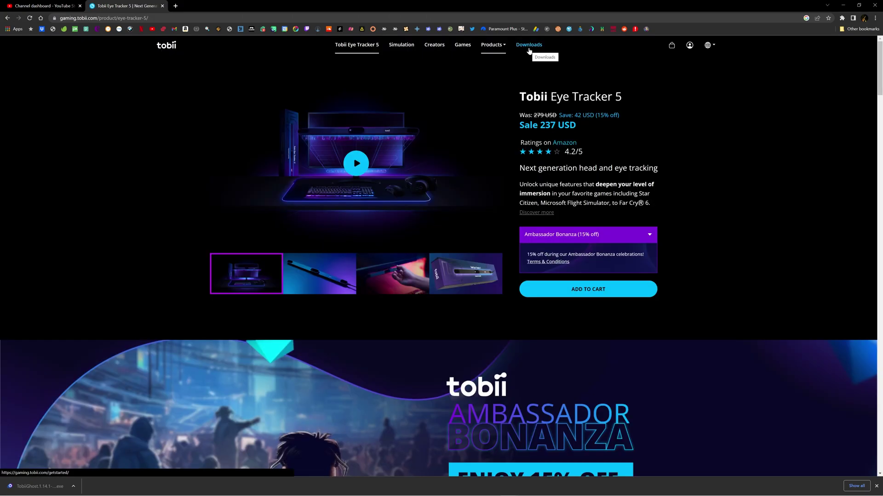
left_click(529, 46)
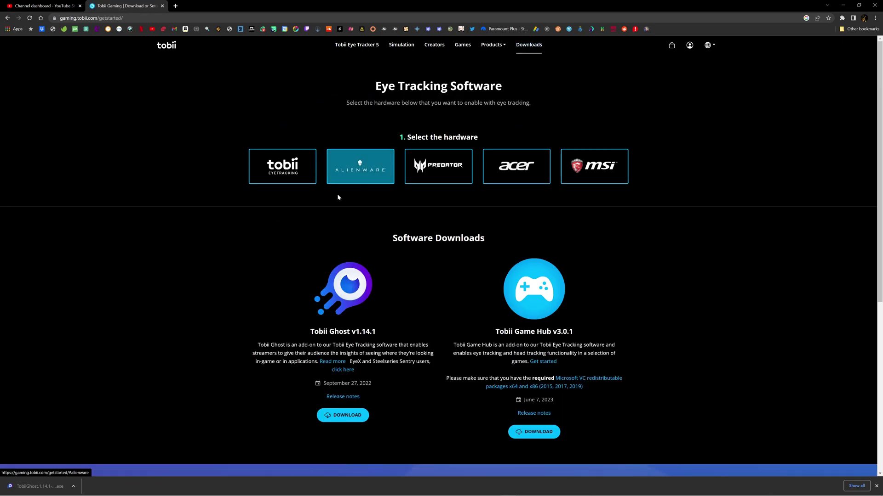
left_click(276, 172)
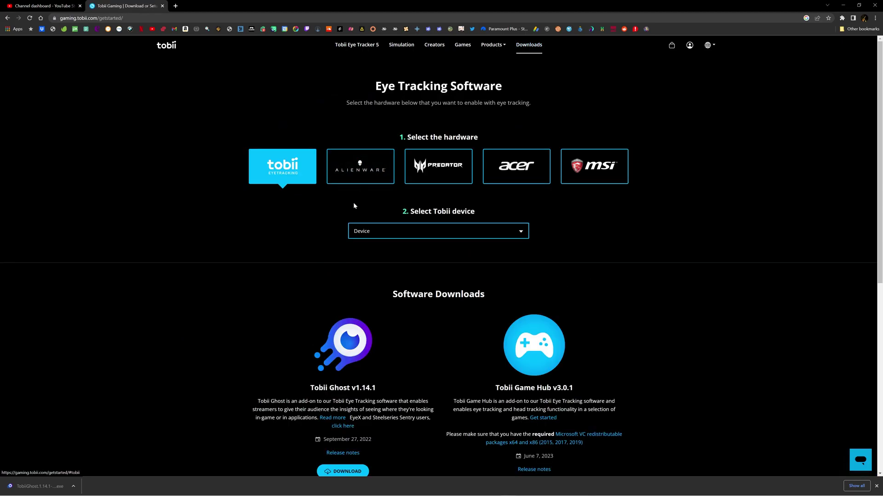
left_click(378, 234)
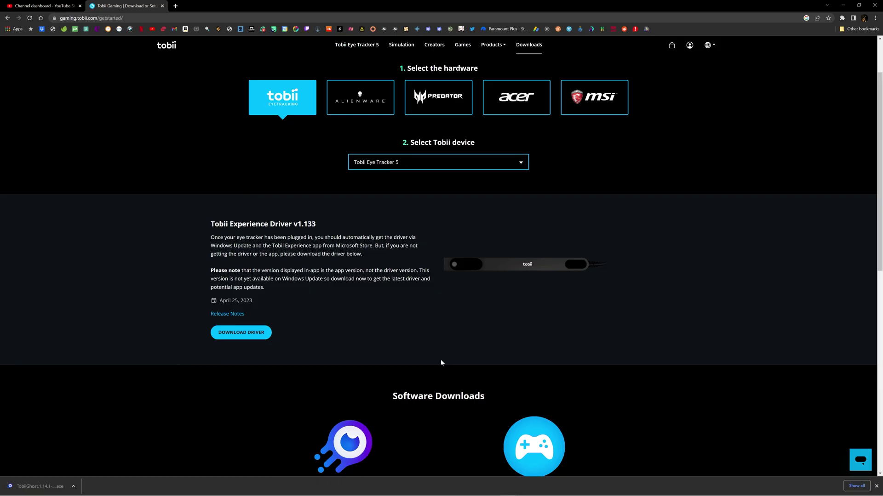
Scroll to Software Downloads and download Tobii Game Hub v3.0.1
scroll(441, 363, "down", 2)
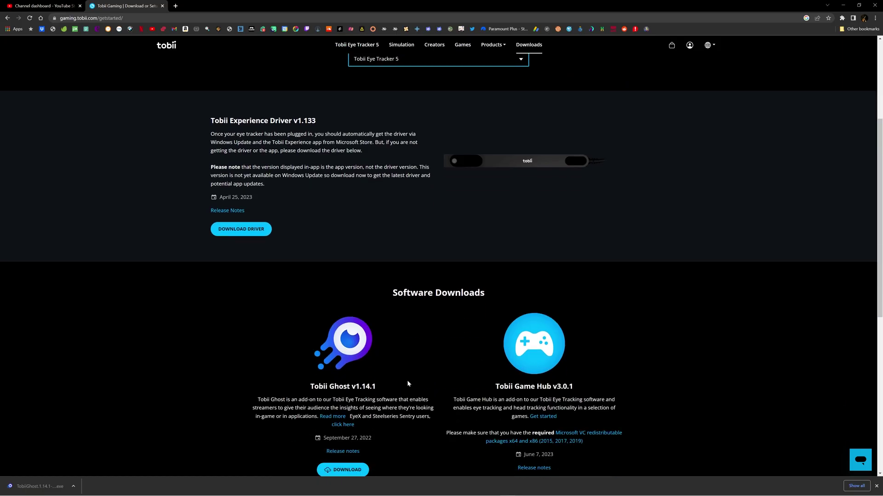
scroll(406, 384, "down", 2)
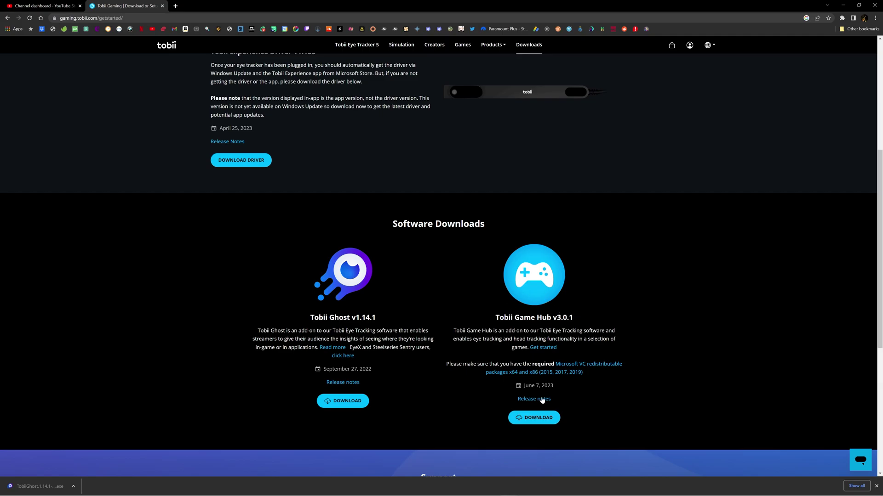
left_click(525, 417)
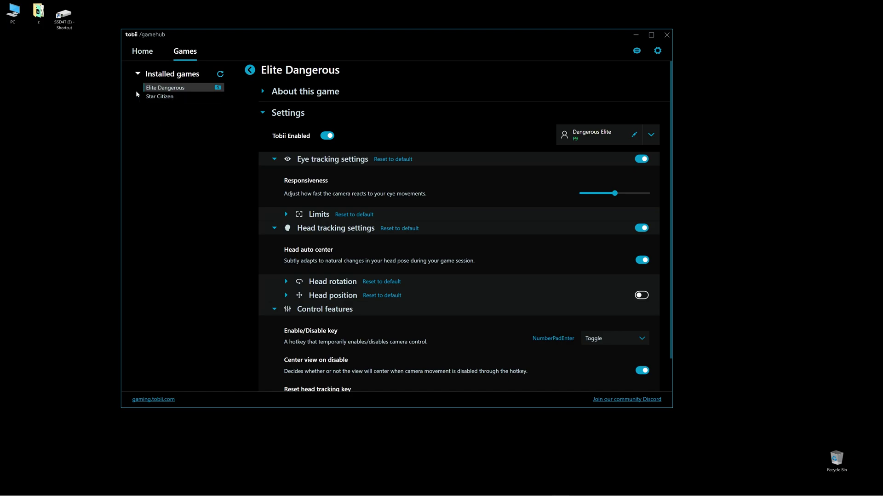
Go from Star Citizen back to Elite Dangerous and open its executable browser from the folder icon
left_click(219, 97)
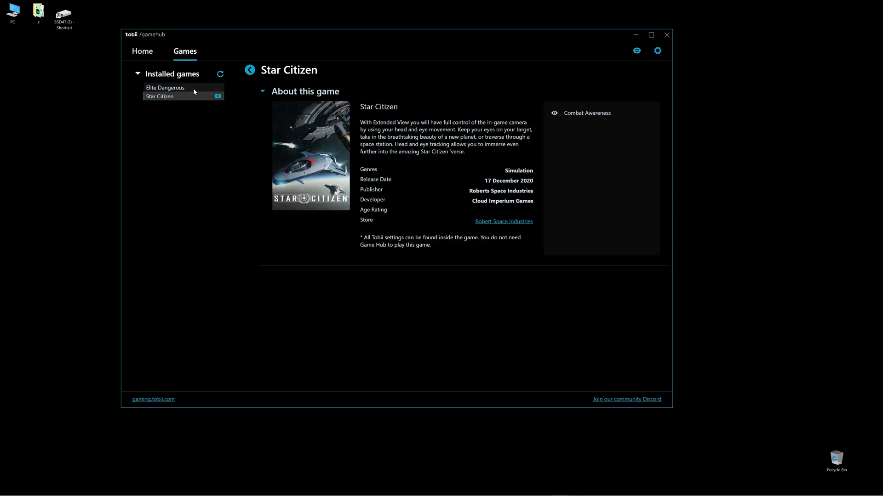
left_click(220, 87)
left_click(218, 87)
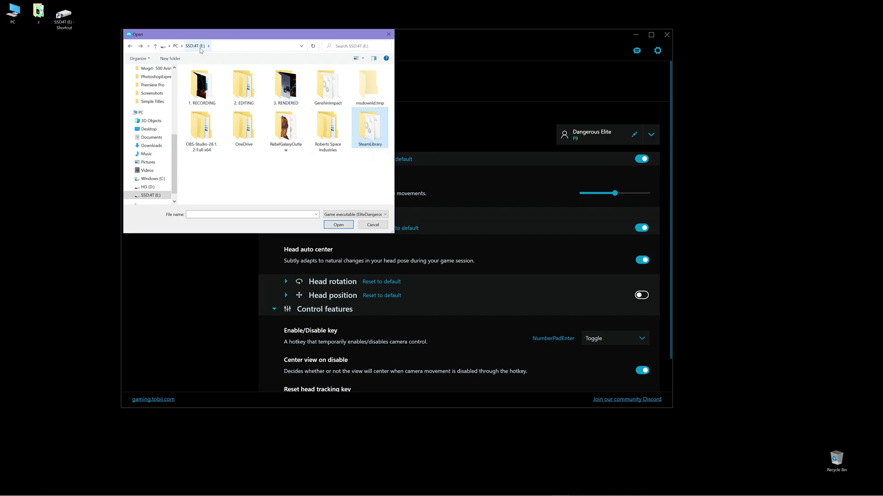
Browse SteamLibrary > steamapps > common > Elite Dangerous > Products > elite-dangerous-odyssey-64 and pick EliteDangerous64.exe
double_click(365, 131)
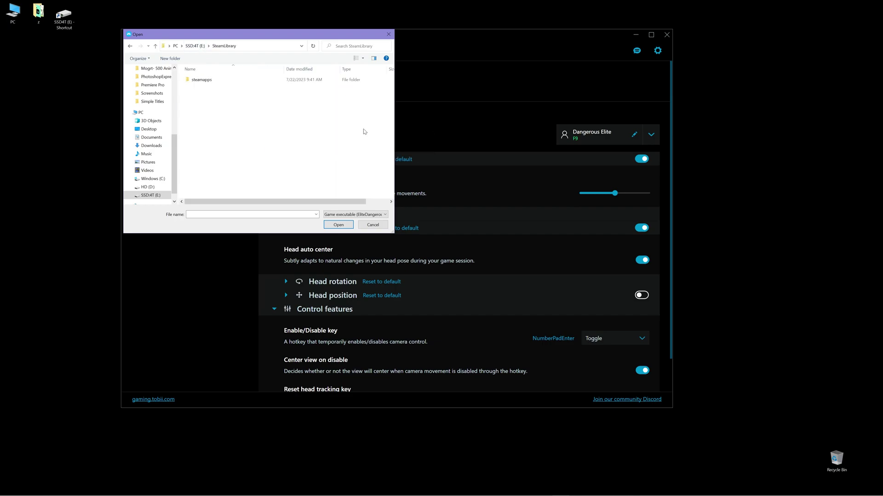
double_click(202, 81)
double_click(203, 80)
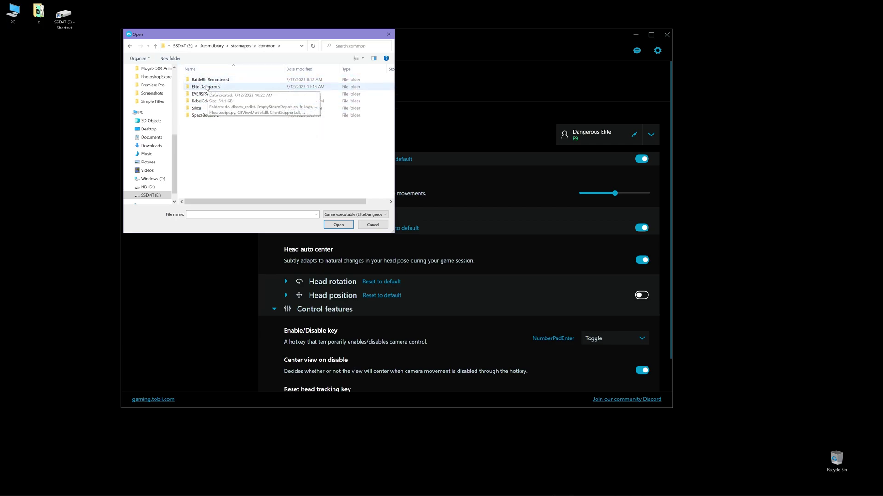
double_click(210, 87)
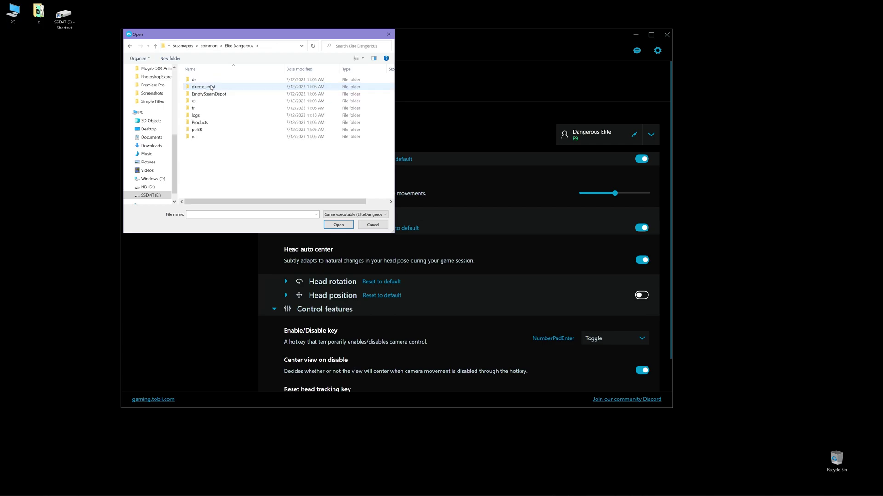
double_click(200, 122)
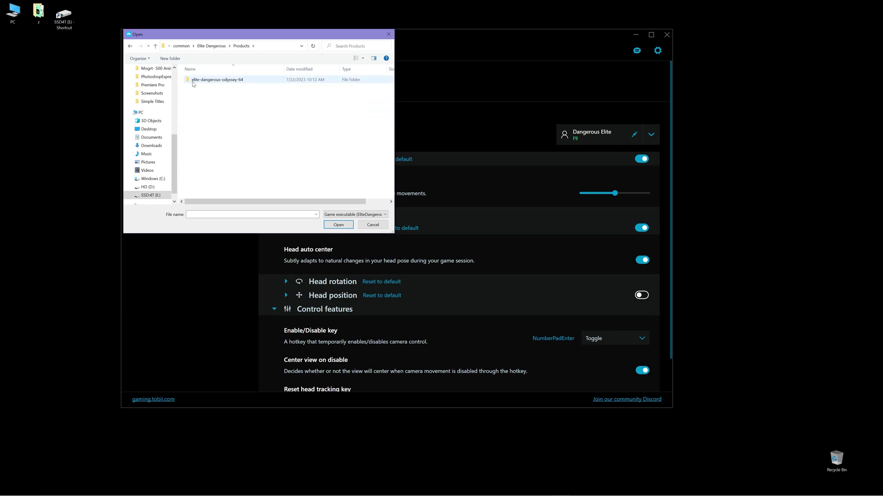
double_click(222, 82)
double_click(203, 130)
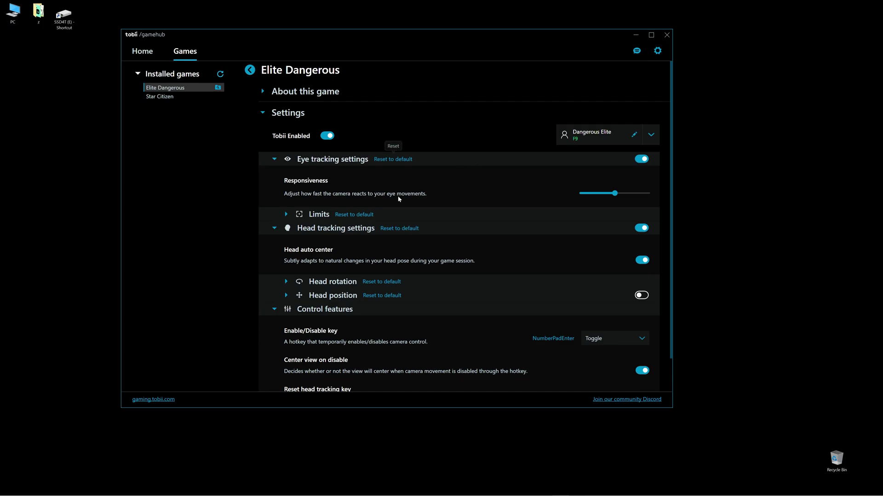
Expand and collapse About this game, then expand Elite Dangerous's tracking Settings
left_click(263, 92)
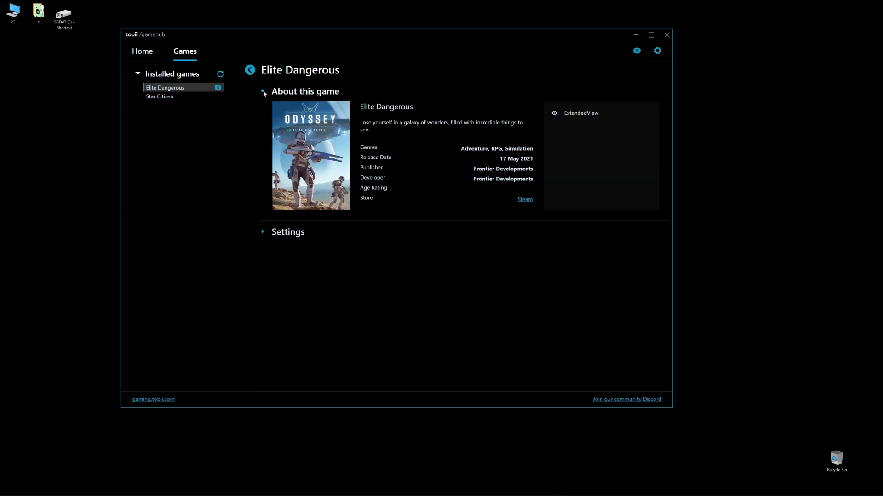
left_click(263, 92)
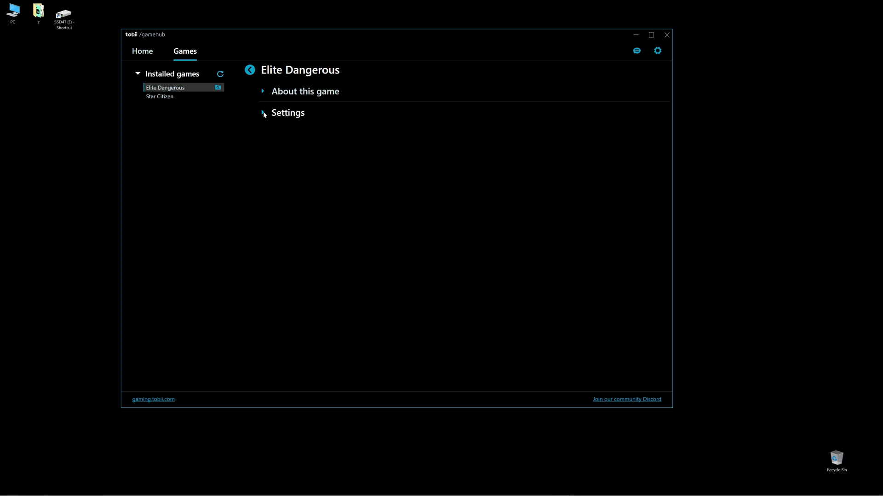
left_click(264, 113)
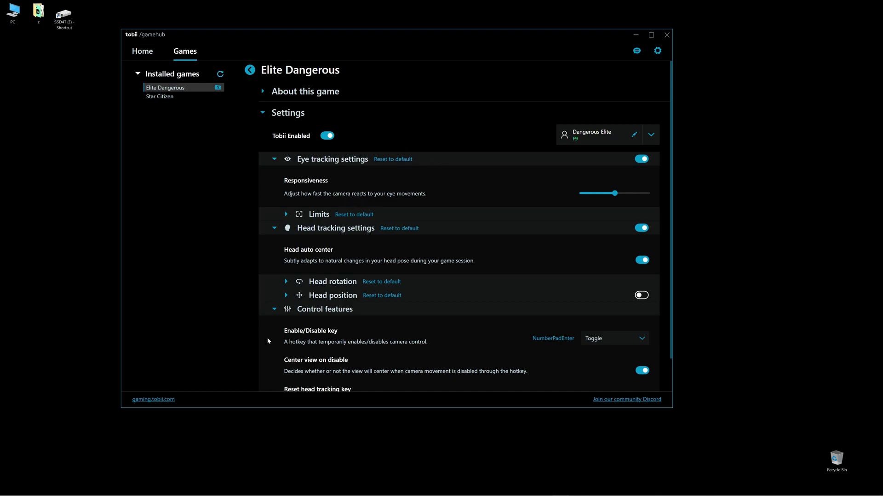
scroll(399, 316, "down", 1)
scroll(399, 317, "up", 1)
Start Elite Dangerous Odyssey from the launcher, then reset the eye-tracking settings to default and save them to the profile
left_click(526, 490)
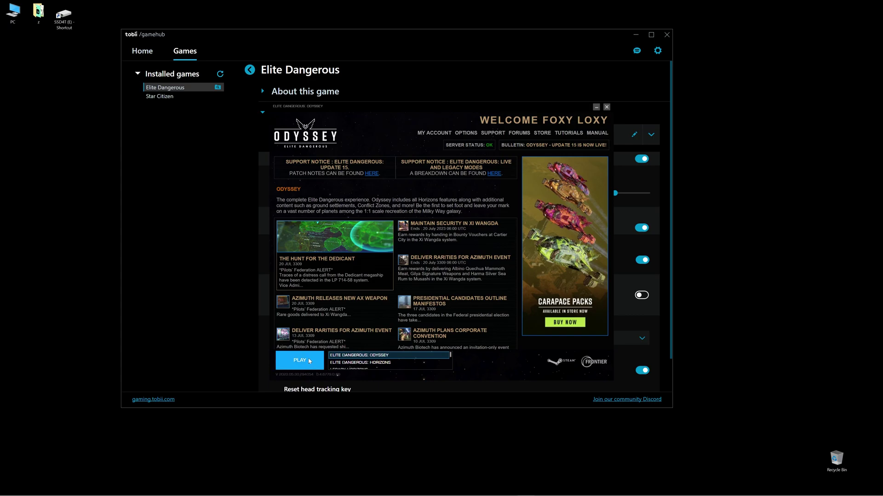
left_click(300, 361)
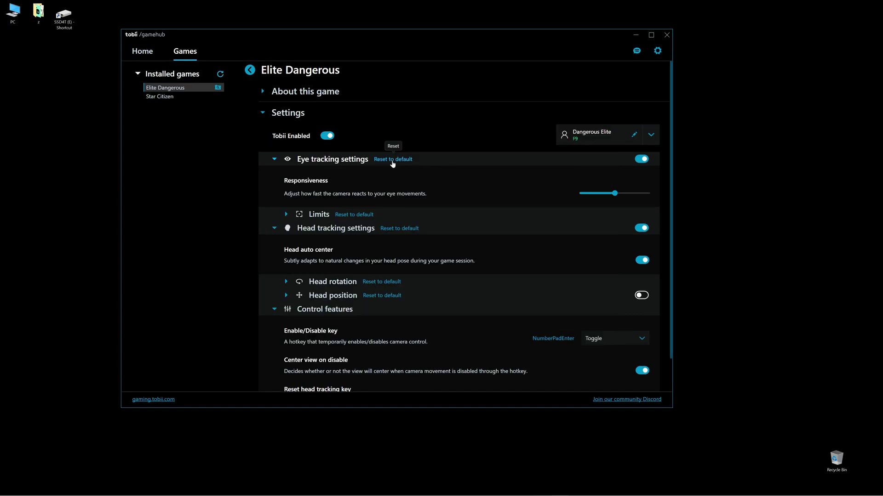
left_click(392, 162)
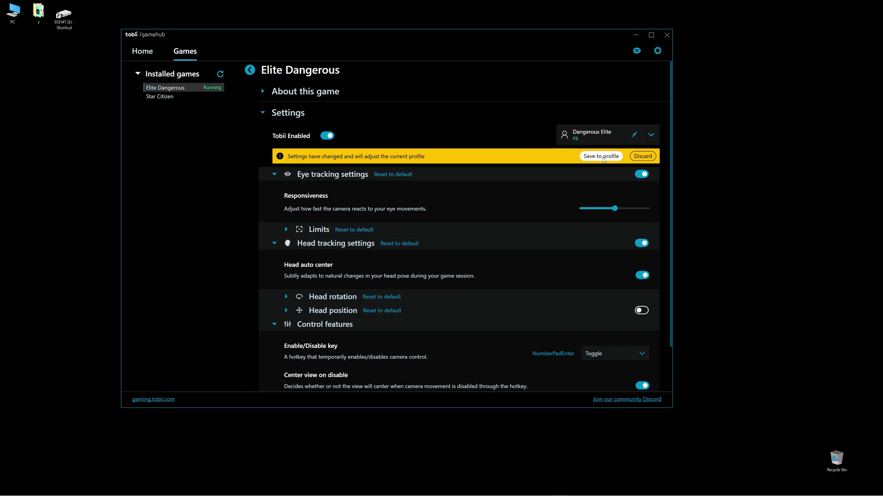
left_click(602, 157)
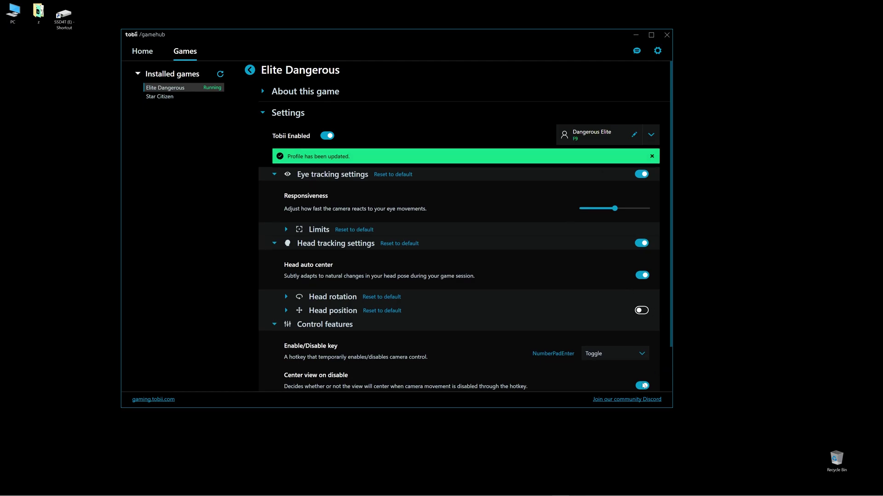
left_click(536, 489)
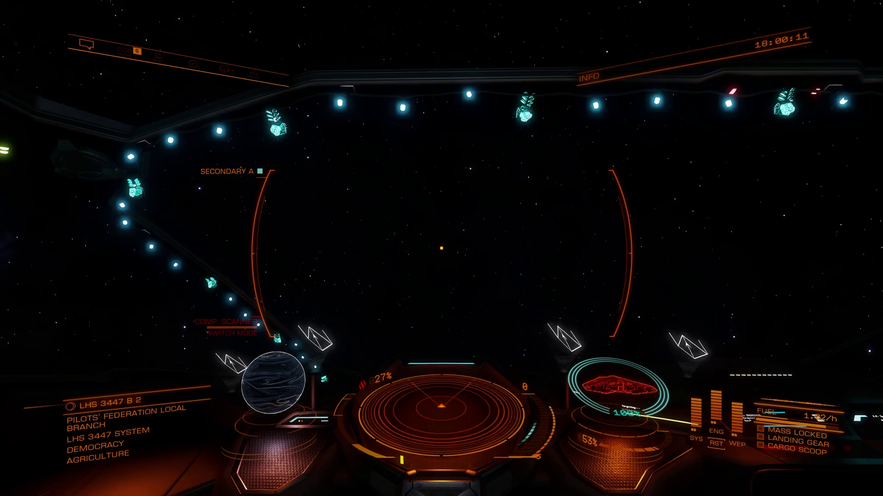
Look through Options > Controls > Ship Controls, then back out to the main options without applying changes
key("Escape")
left_click(115, 227)
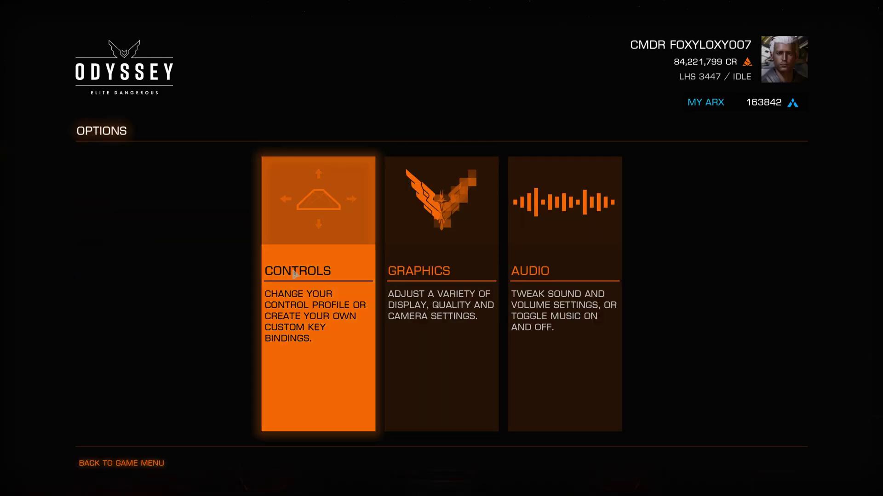
left_click(311, 305)
left_click(369, 291)
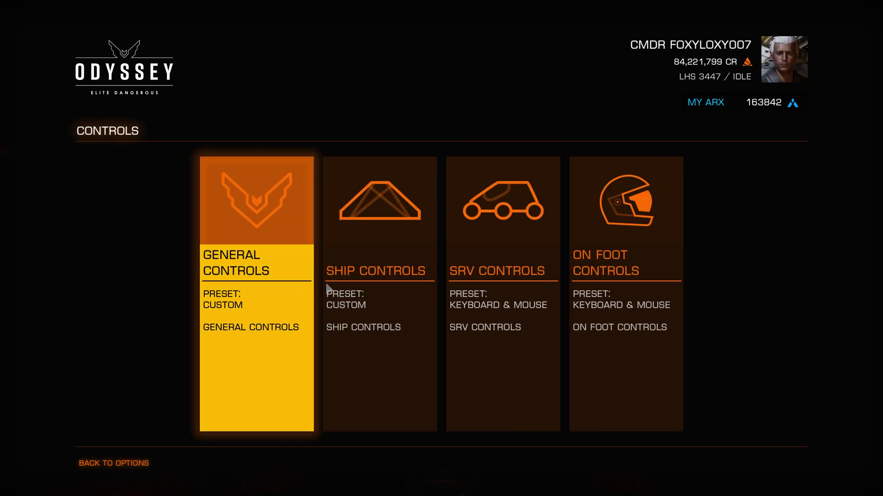
scroll(197, 411, "down", 4)
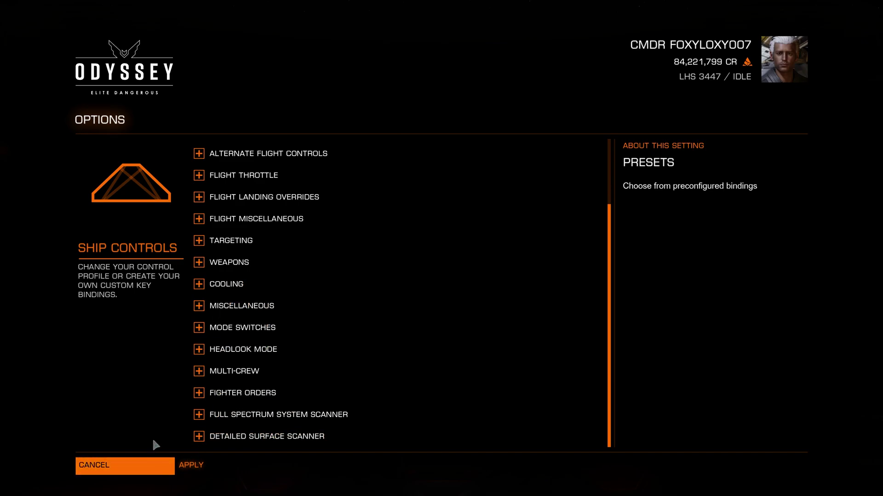
key("Escape")
key("Escape")
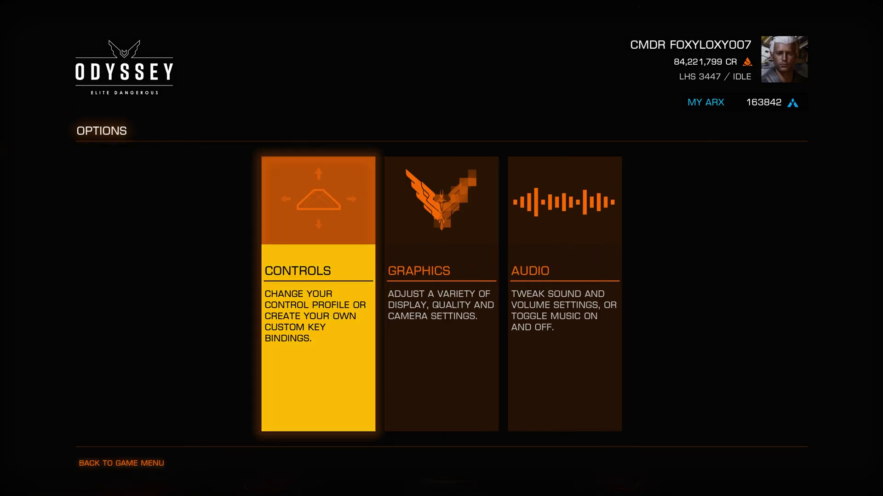
key("Escape")
key("Escape")
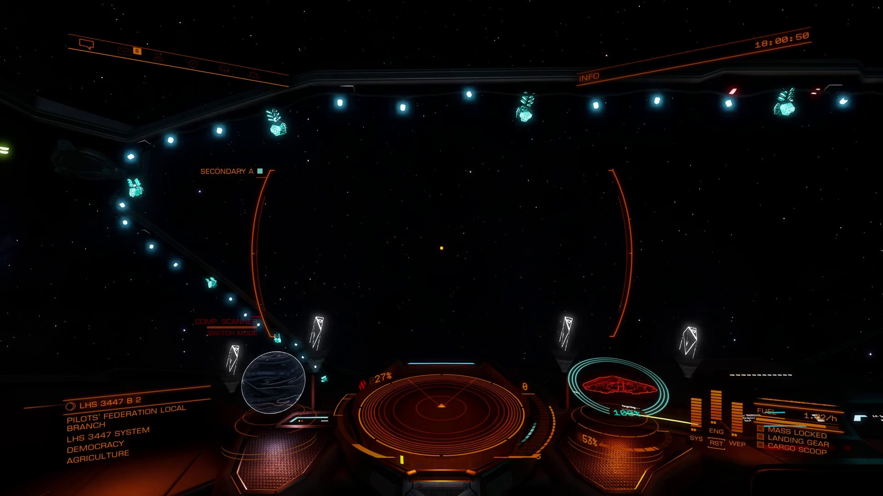
Check Elite Dangerous's eye-tracking Limits in Tobii Game Hub, then return to the game to test
key("alt+Tab")
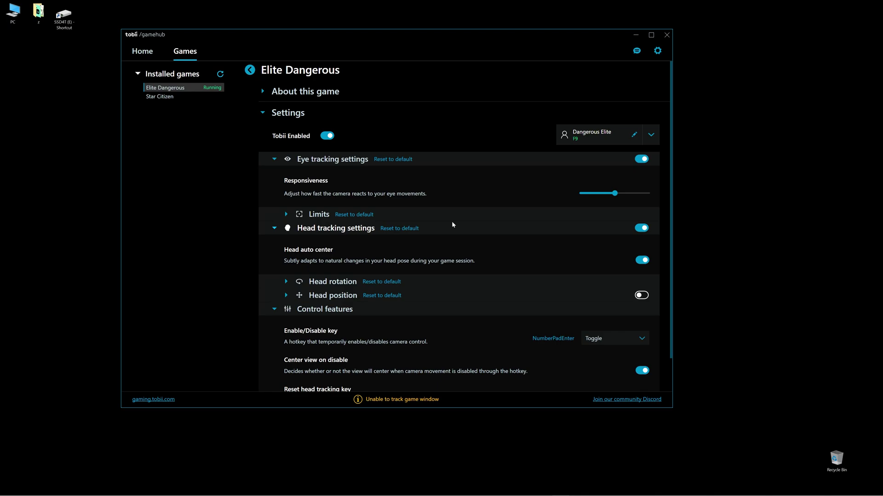
scroll(452, 224, "down", 1)
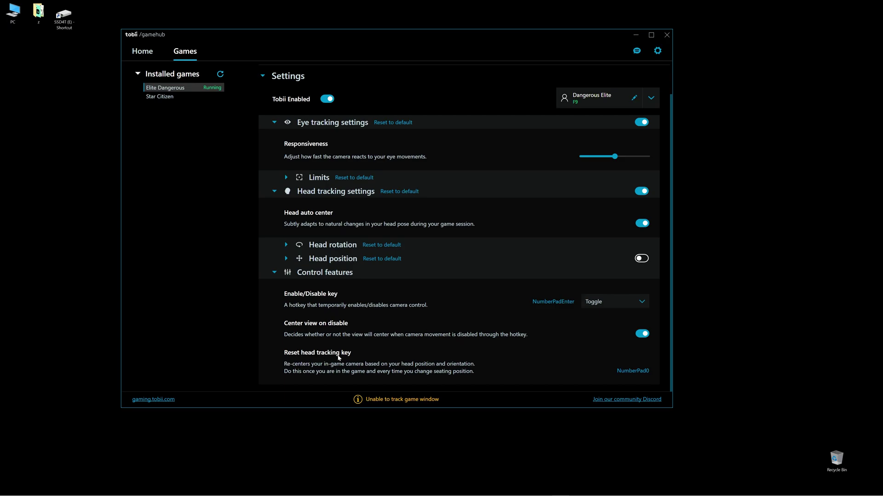
key("alt+Tab")
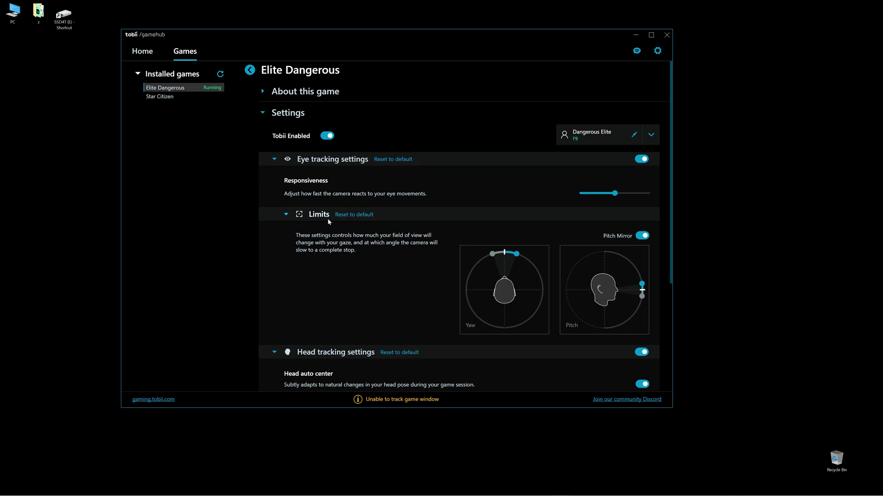
Widen the yaw limit to about 118, with the upper pitch limit at 90, and save to profile
left_click_drag(551, 291, 549, 293)
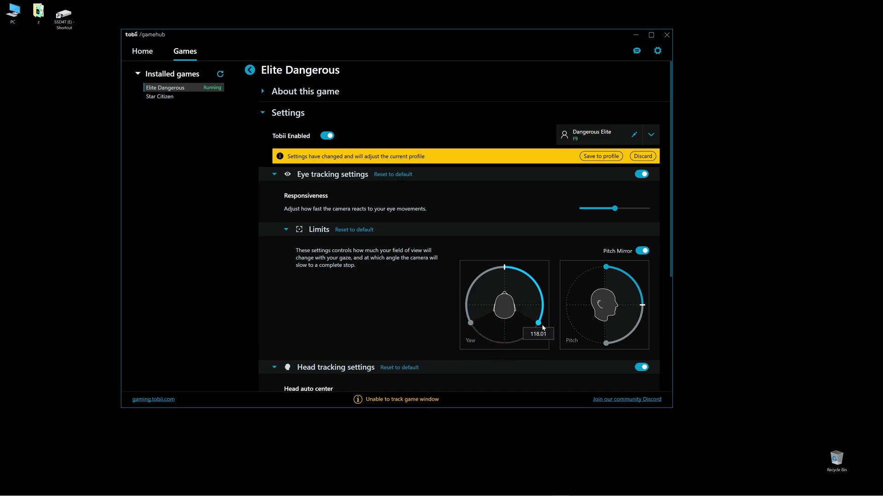
left_click(600, 156)
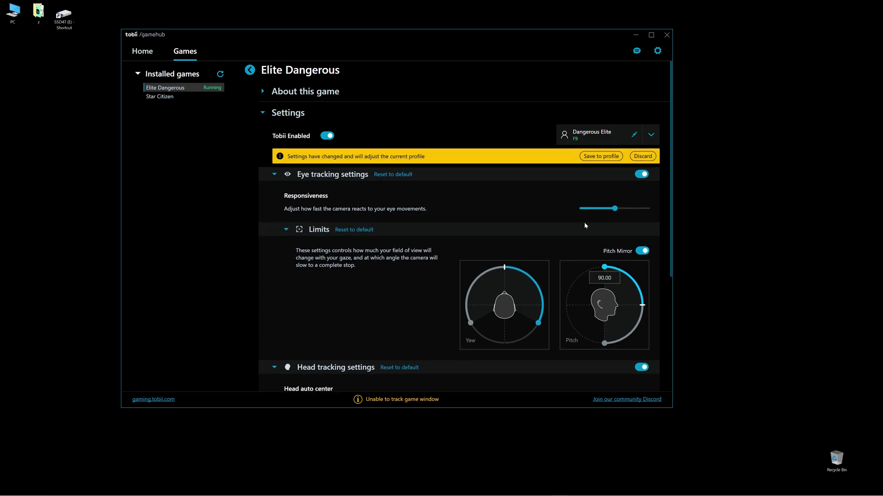
Save to profile, then turn Pitch Mirror off, set the lower pitch limit to about -7.55, and save again
left_click(600, 158)
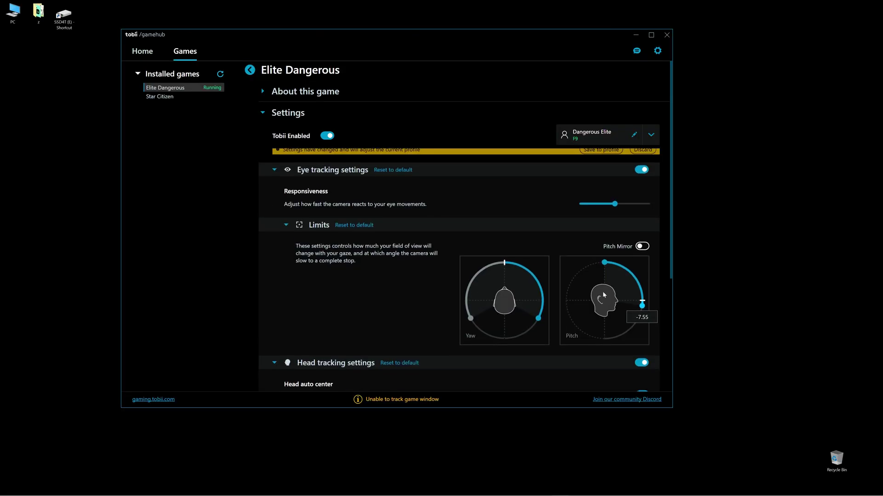
left_click(601, 150)
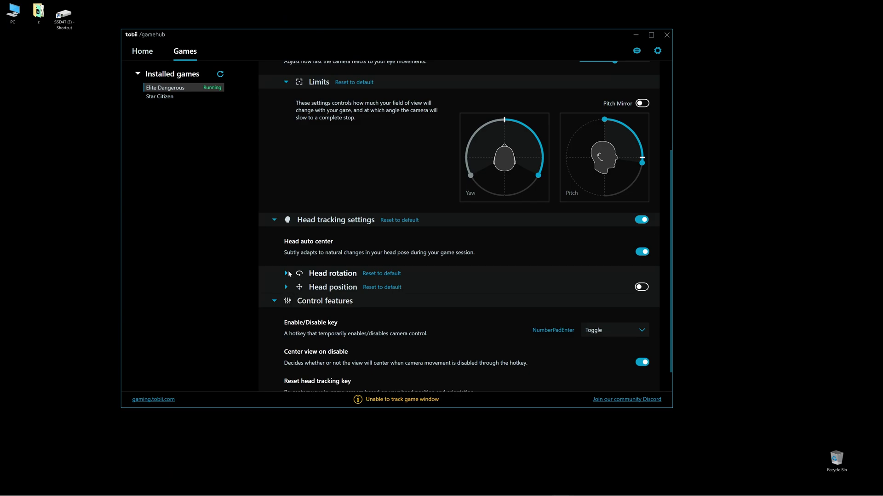
Raise the head-rotation Curve strength for both Yaw and Pitch into S-shaped curves
left_click(287, 273)
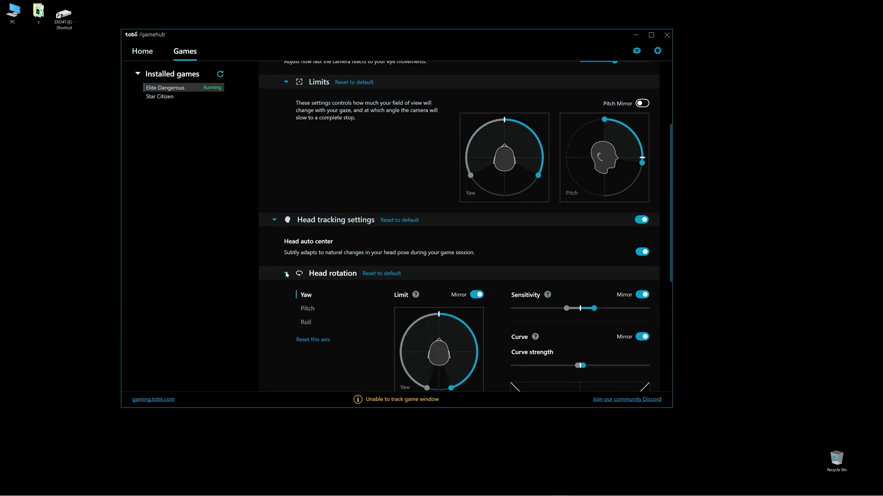
scroll(430, 293, "down", 3)
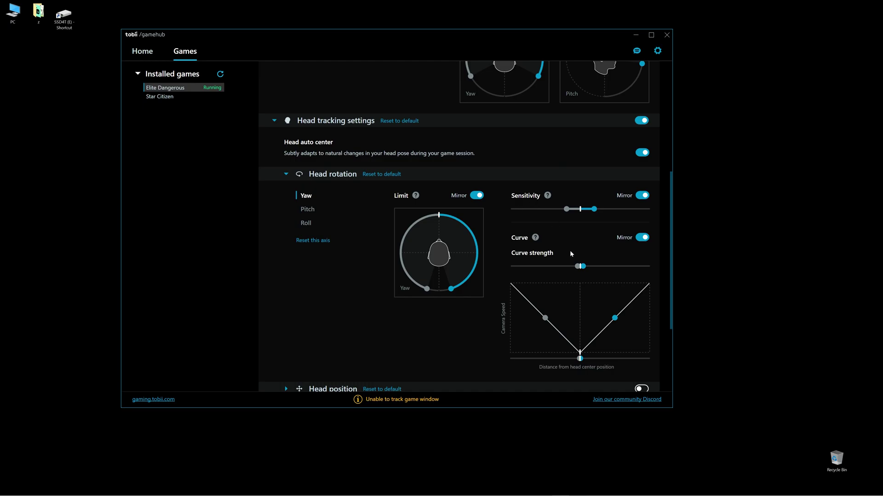
left_click_drag(586, 270, 590, 268)
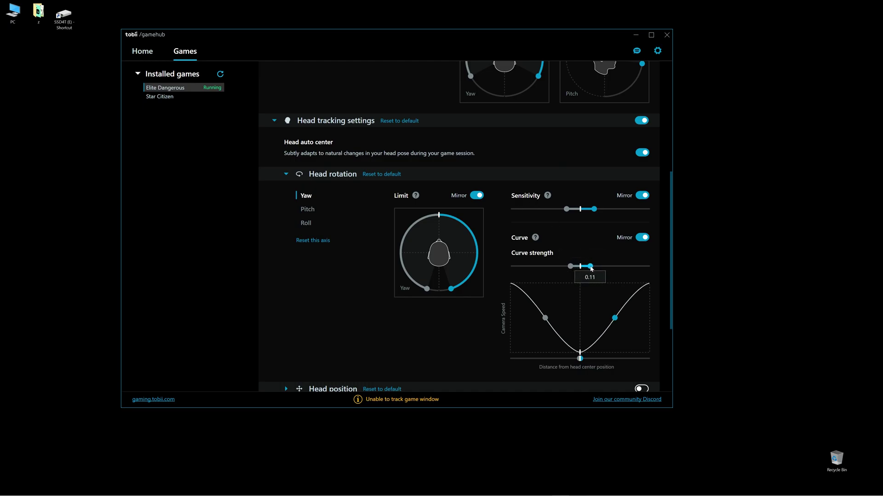
scroll(575, 271, "down", 1)
scroll(575, 270, "up", 1)
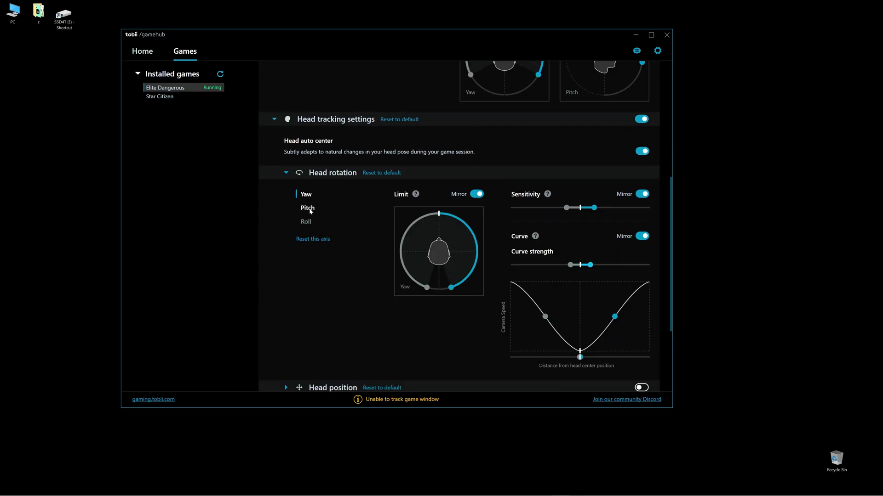
left_click(308, 208)
left_click_drag(584, 267, 590, 265)
Turn off the Pitch Limit Mirror and raise the lower pitch limit to about -10
scroll(441, 324, "up", 1)
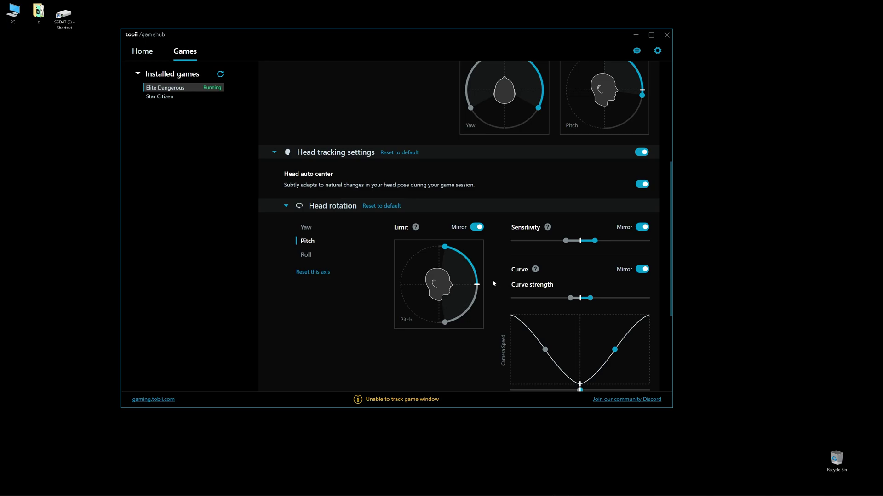
left_click(475, 228)
left_click_drag(445, 323, 481, 294)
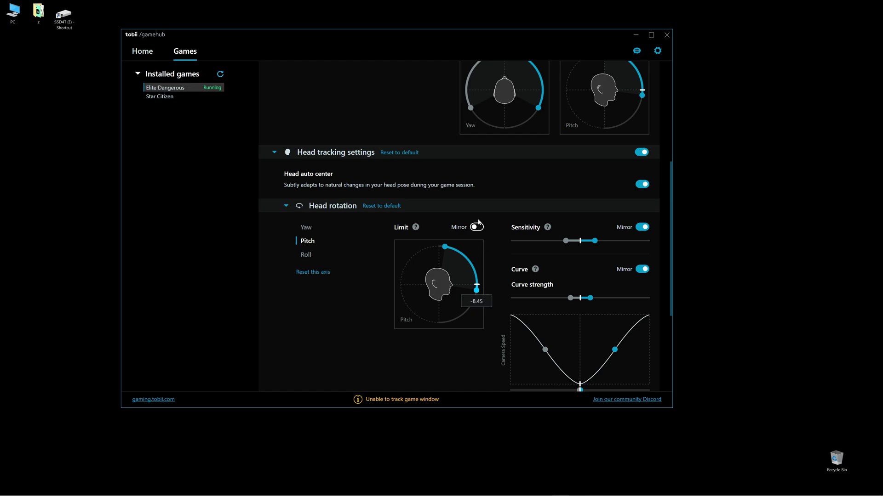
scroll(597, 313, "up", 5)
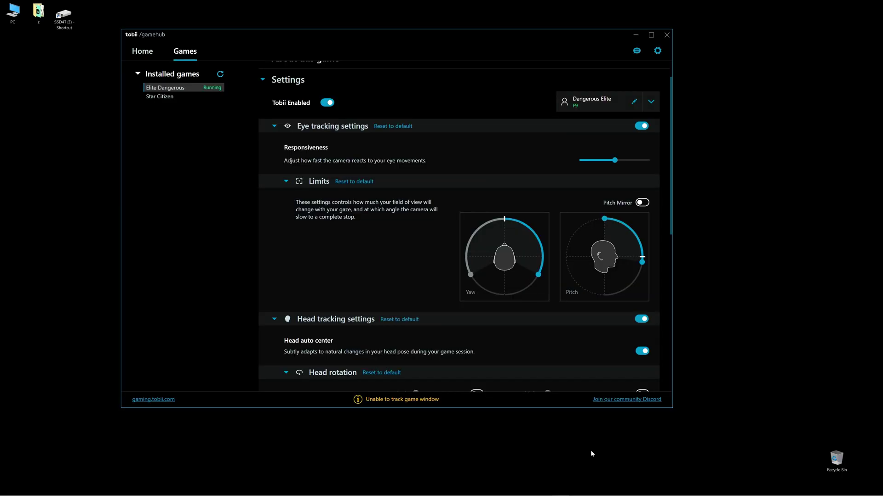
scroll(427, 305, "down", 4)
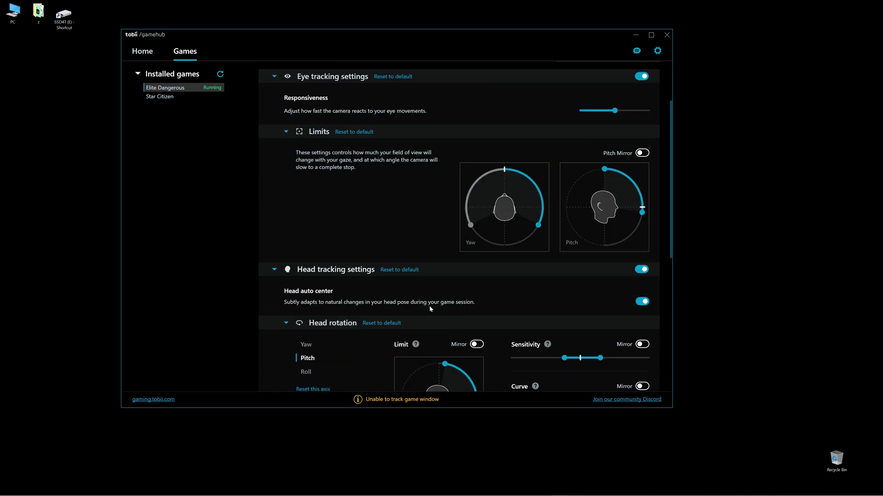
scroll(384, 293, "down", 1)
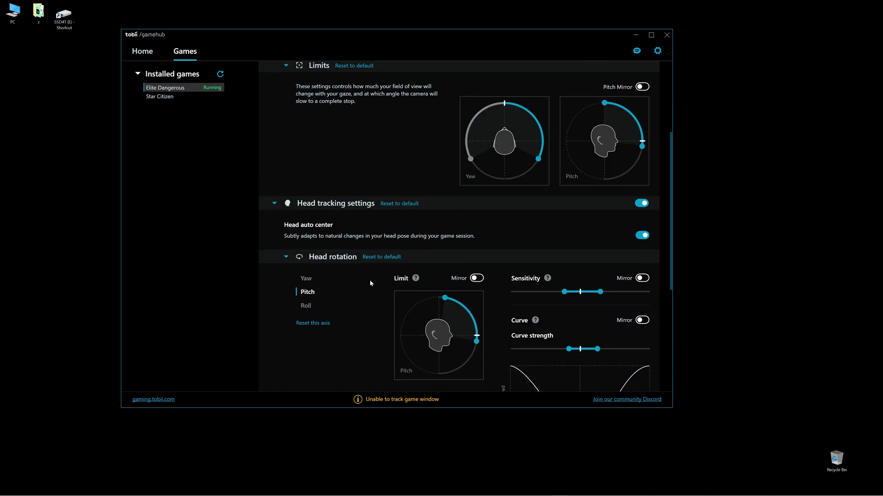
scroll(354, 295, "down", 2)
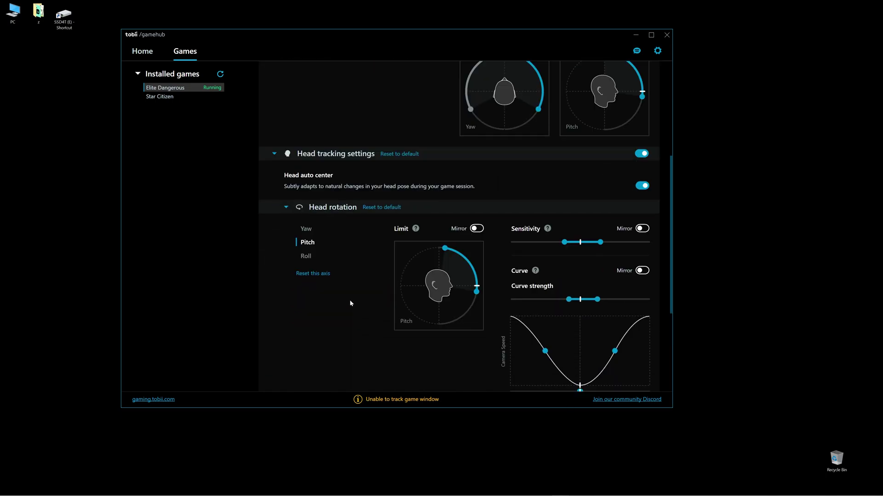
scroll(351, 301, "up", 8)
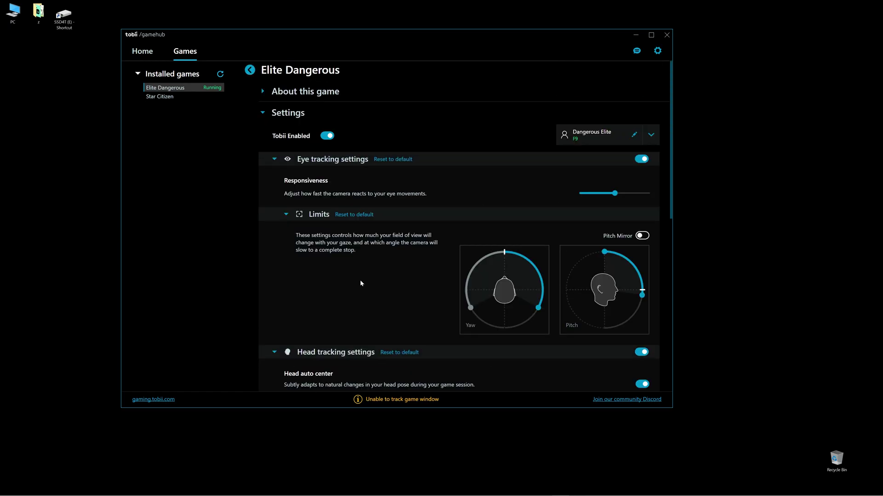
scroll(360, 283, "down", 10)
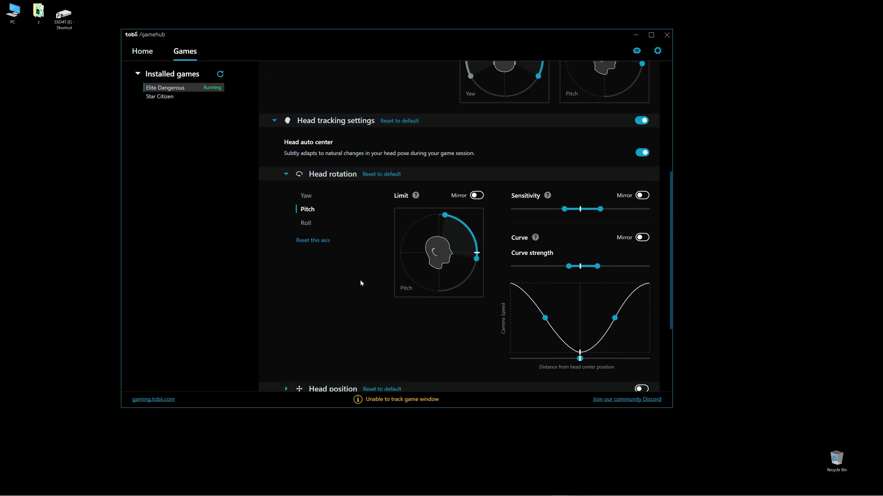
scroll(360, 284, "down", 4)
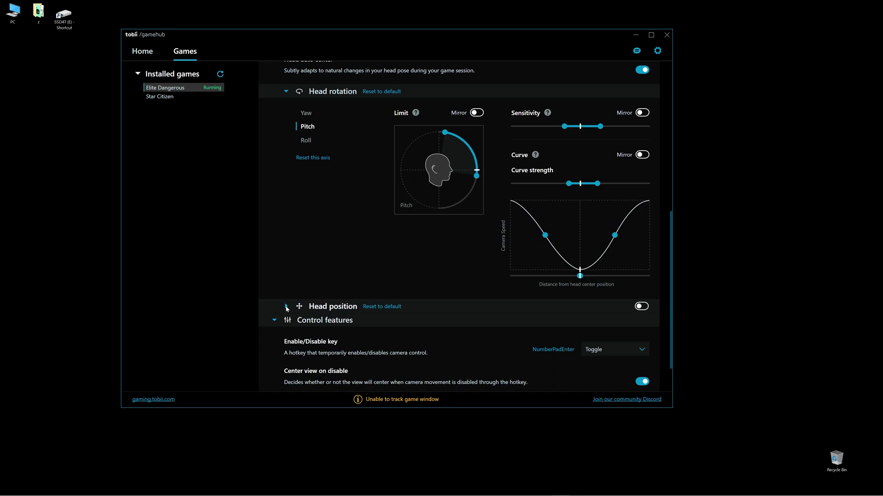
left_click(286, 306)
left_click(287, 290)
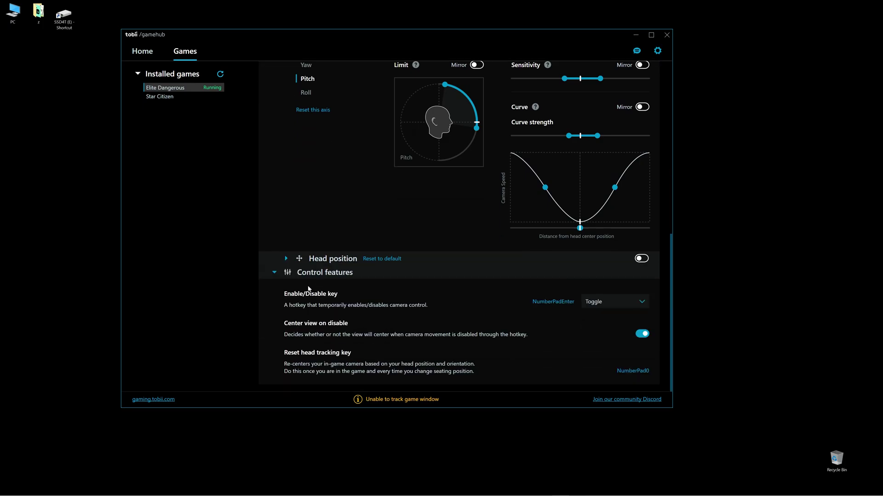
scroll(370, 331, "up", 8)
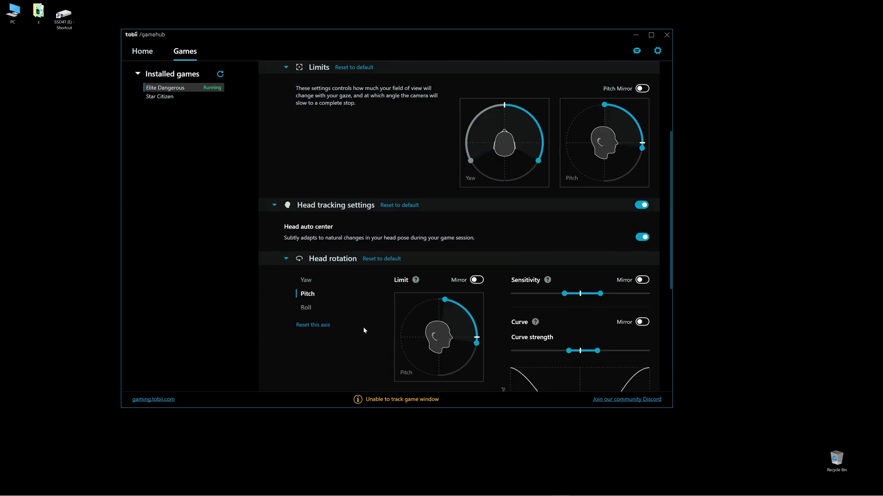
scroll(364, 329, "up", 5)
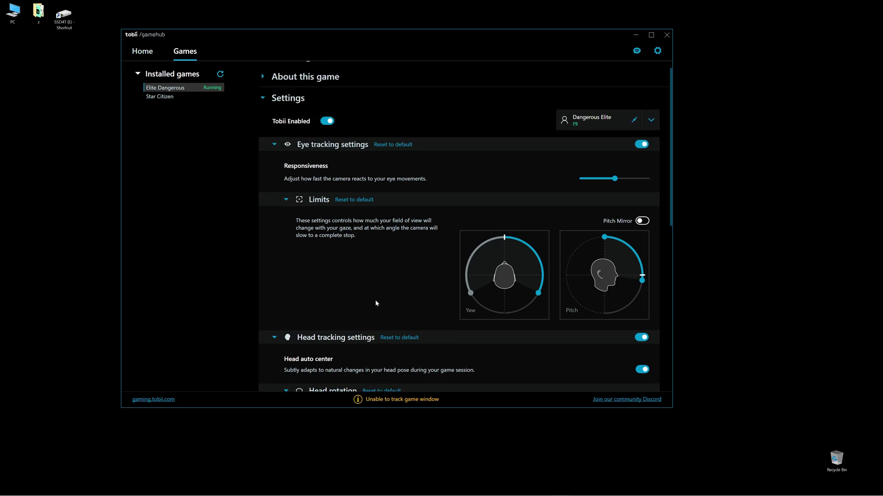
scroll(377, 302, "up", 1)
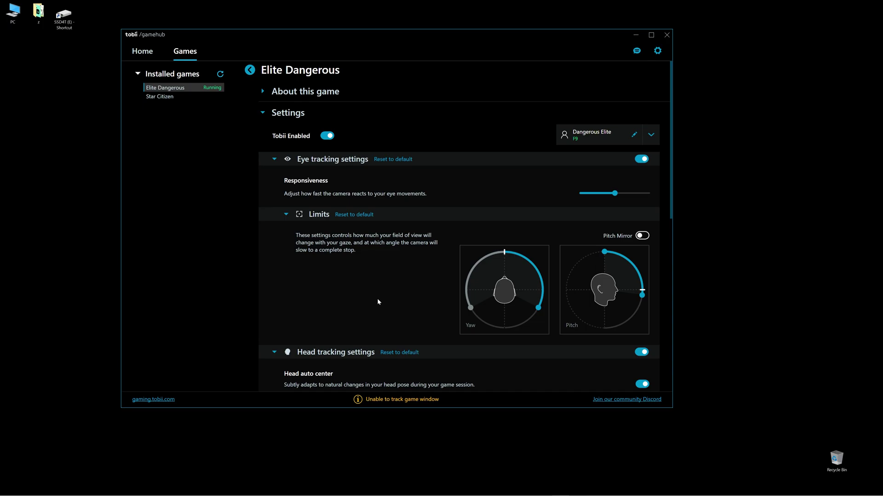
scroll(377, 299, "down", 8)
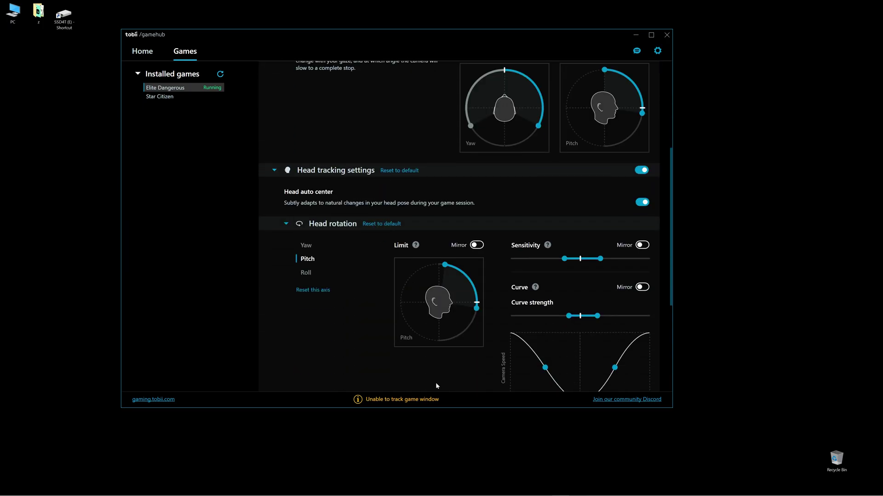